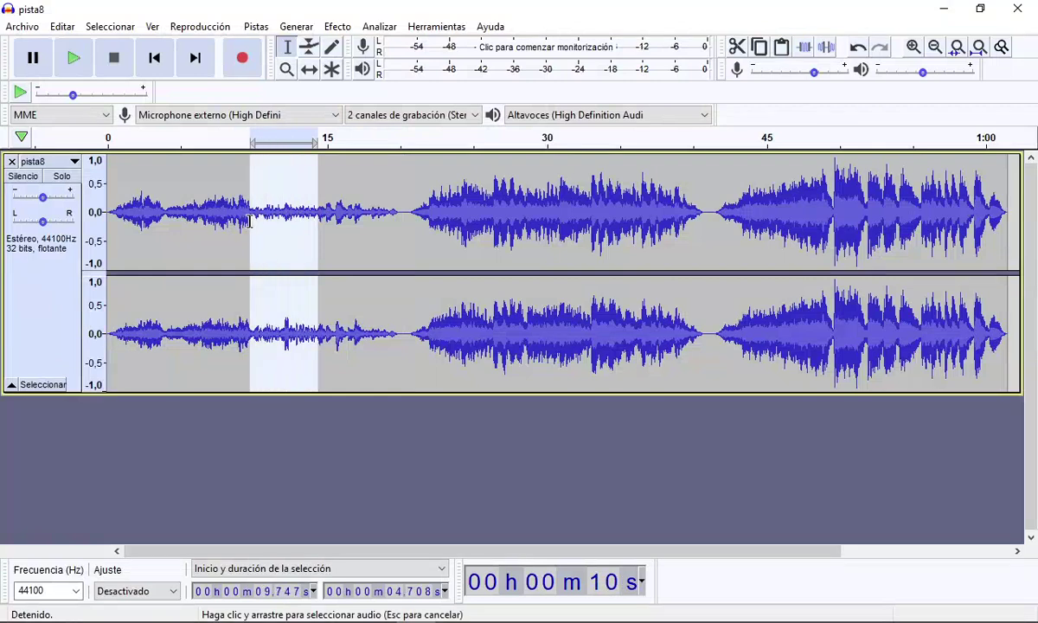
Step: Select the quiet passage from about 9.2 to 21.2 seconds in the pista8 track, and clear the selection
left_click(358, 246)
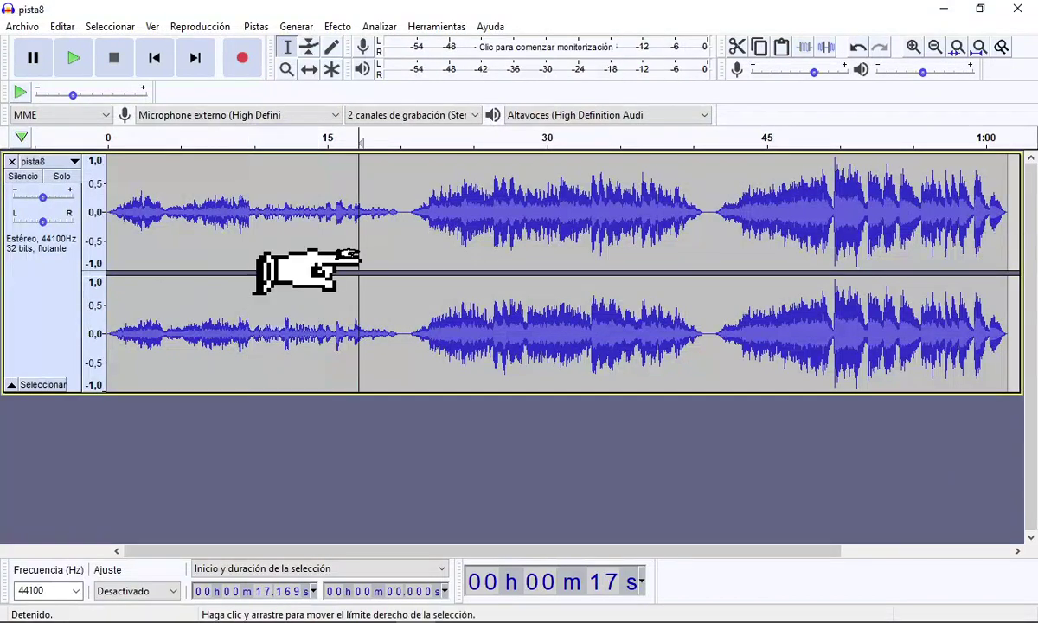
left_click_drag(417, 242, 241, 259)
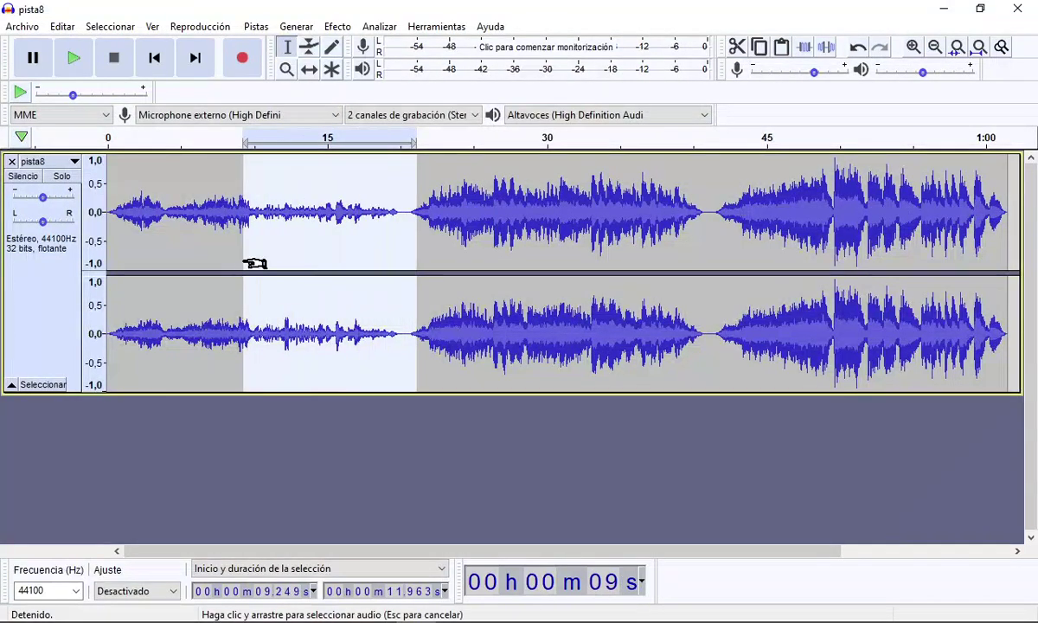
left_click(497, 285)
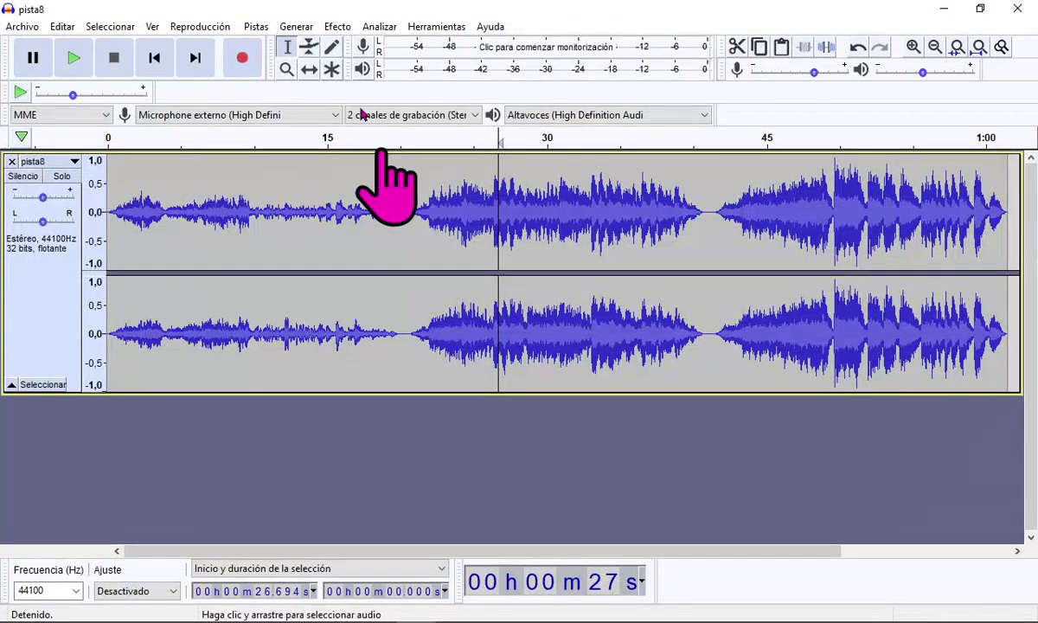
left_click(394, 212)
double_click(585, 229)
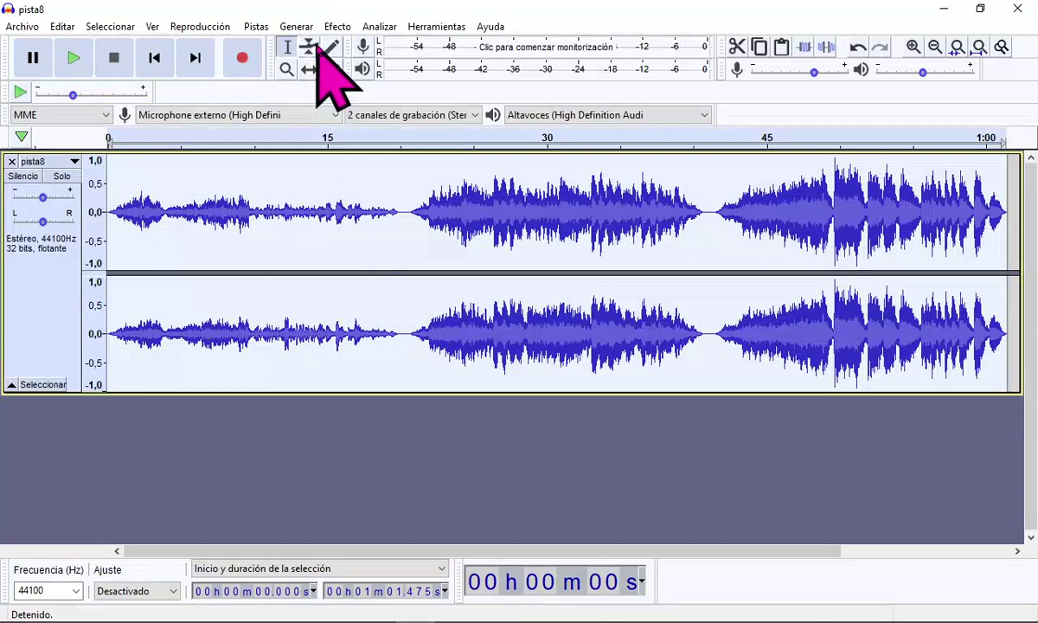
left_click(340, 25)
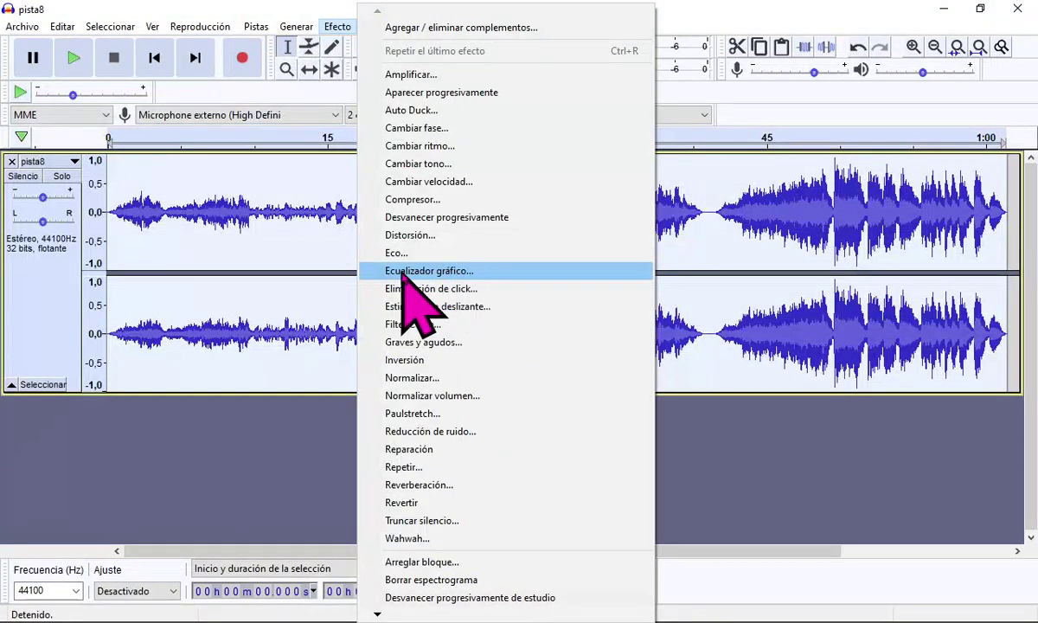
mouse_move(377, 614)
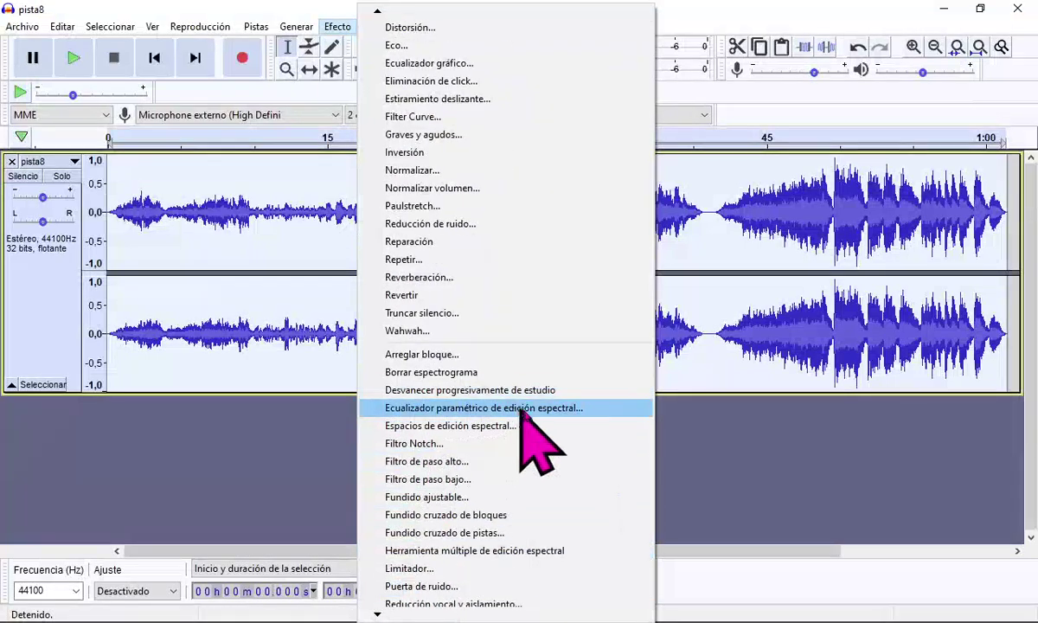
left_click(216, 411)
left_click(352, 174)
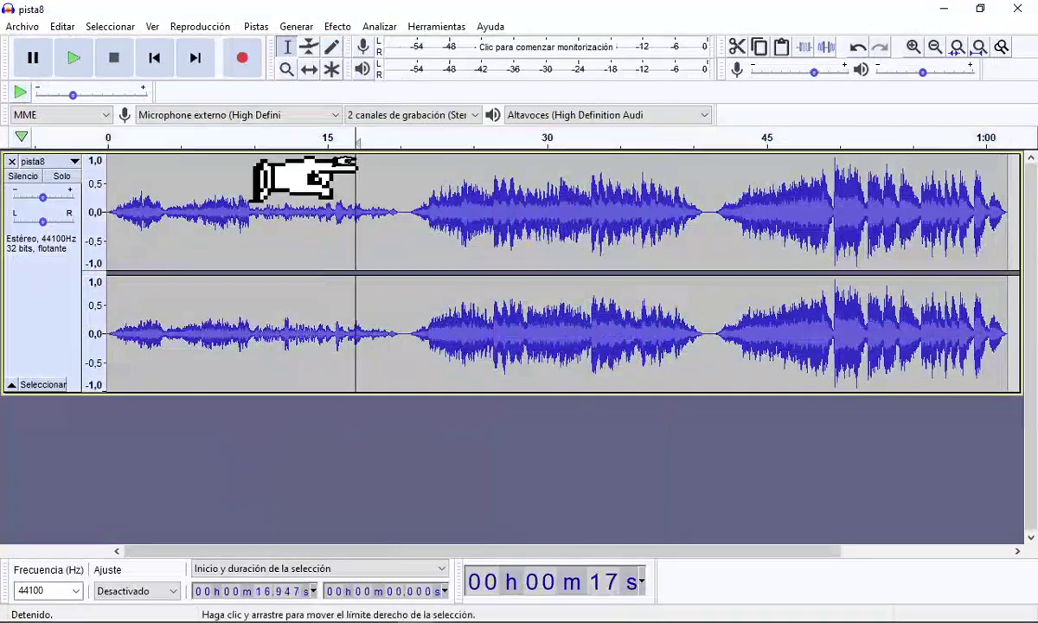
Step: Select the entire pista8 track and open the Ecualizador gráfico effect for it
double_click(354, 160)
left_click(339, 26)
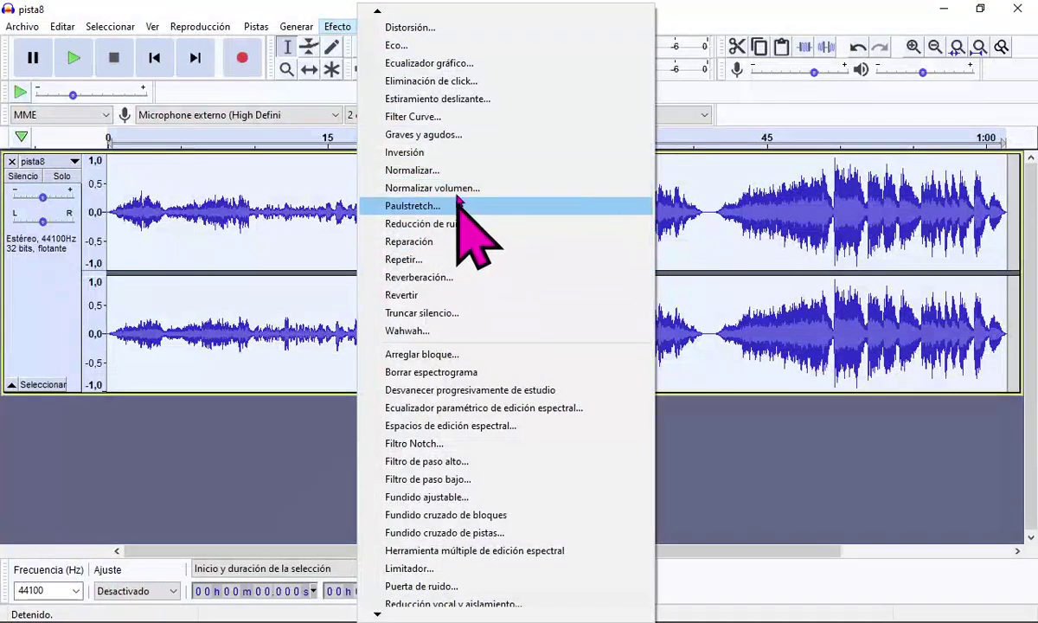
left_click(438, 64)
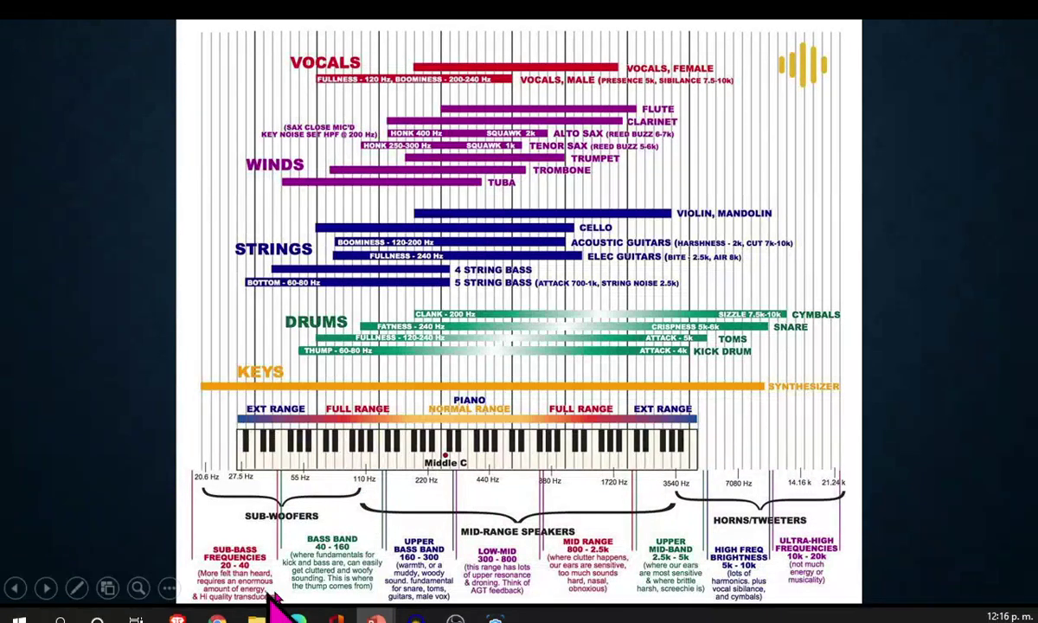
left_click(415, 606)
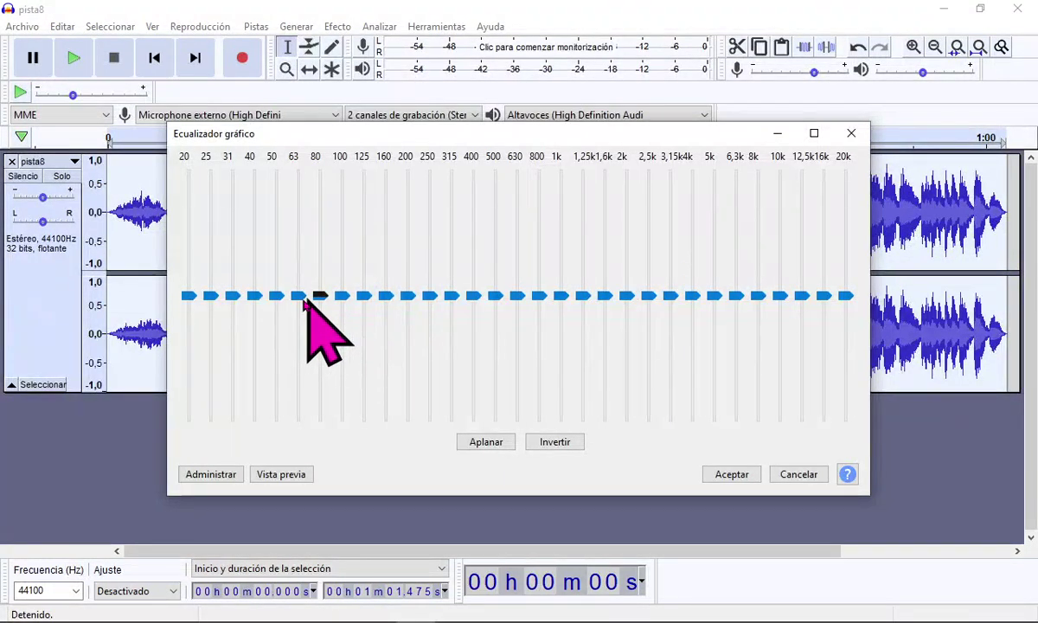
Step: Boost the graphic equalizer's bands from 80 Hz to 315 Hz above the flat line
left_click_drag(322, 253, 321, 246)
left_click_drag(346, 297, 346, 252)
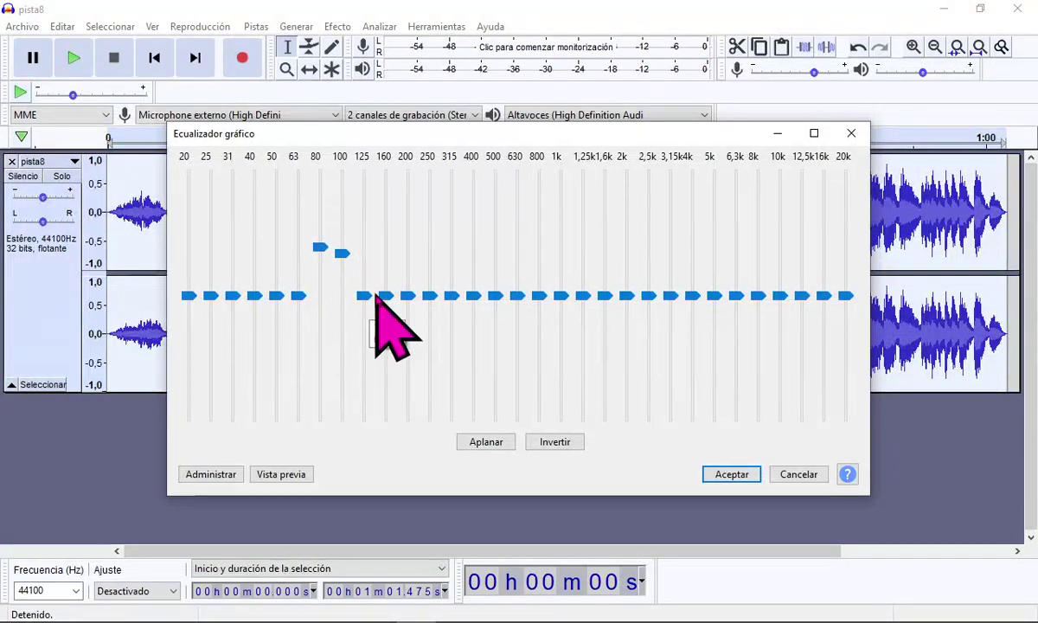
mouse_move(373, 296)
left_mouse_down()
mouse_move(373, 254)
mouse_move(385, 258)
left_mouse_up()
left_click_drag(406, 295, 408, 253)
mouse_move(424, 297)
left_mouse_down()
mouse_move(430, 259)
mouse_move(450, 296)
left_mouse_up()
Step: Reshape the boosted 80–315 Hz bands into a curve that dips at 160 and 200 Hz and rises again at 315 Hz
mouse_move(451, 248)
left_mouse_down()
mouse_move(407, 253)
mouse_move(391, 242)
mouse_move(339, 253)
mouse_move(374, 242)
left_mouse_up()
left_click_drag(385, 248, 431, 247)
left_click_drag(321, 241, 321, 241)
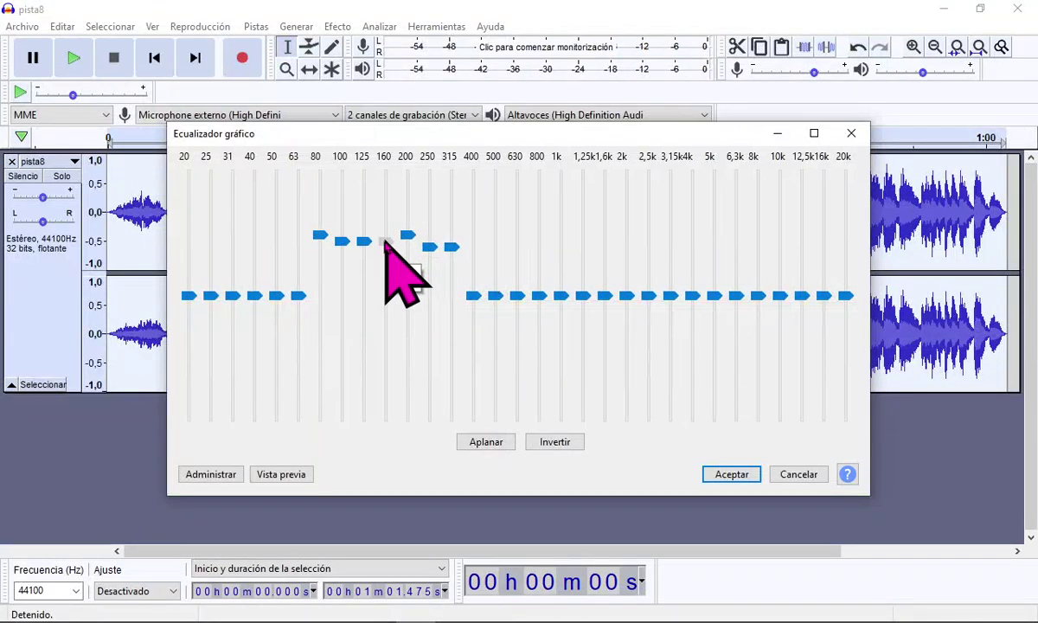
left_click_drag(385, 242, 386, 230)
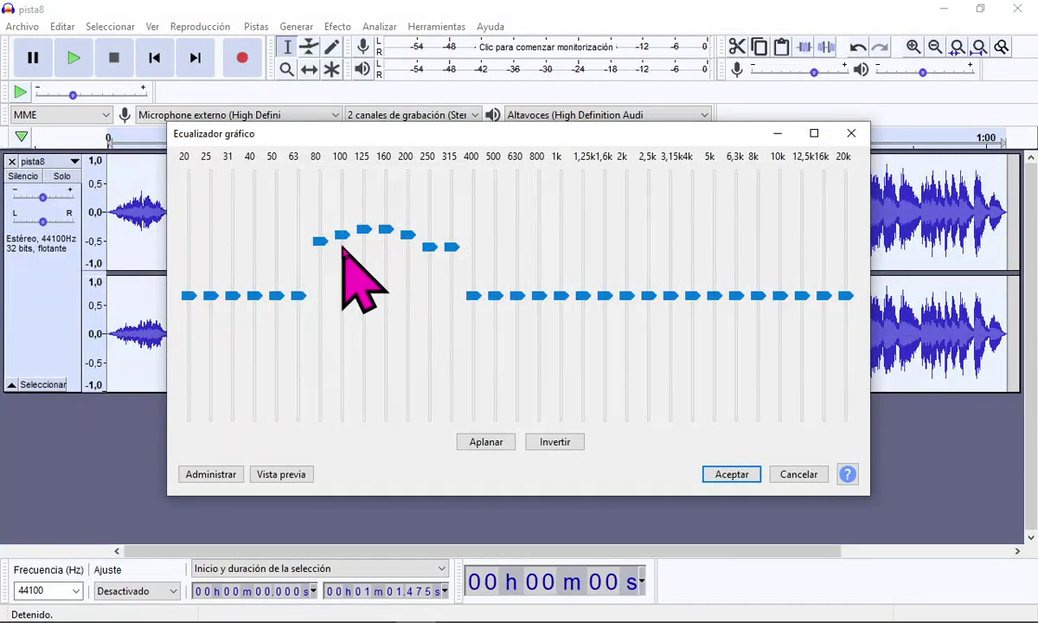
mouse_move(338, 232)
left_mouse_down()
mouse_move(339, 247)
mouse_move(386, 260)
mouse_move(433, 233)
left_mouse_up()
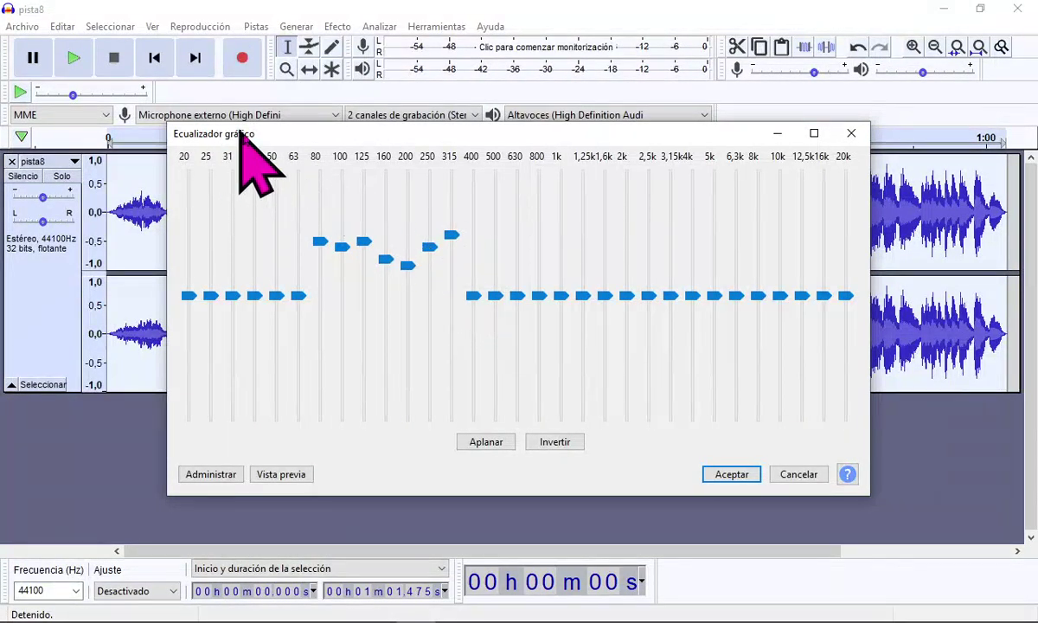
Step: Boost the 8k to 20k bands in a rising curve with the strongest boost at 20k
left_click(843, 275)
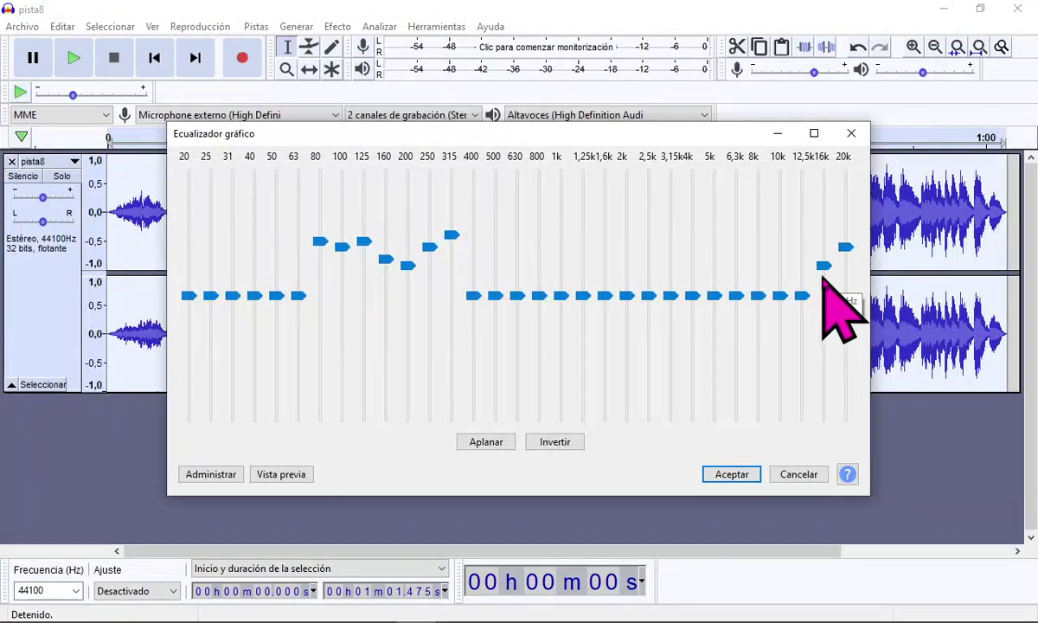
left_click_drag(803, 295, 807, 275)
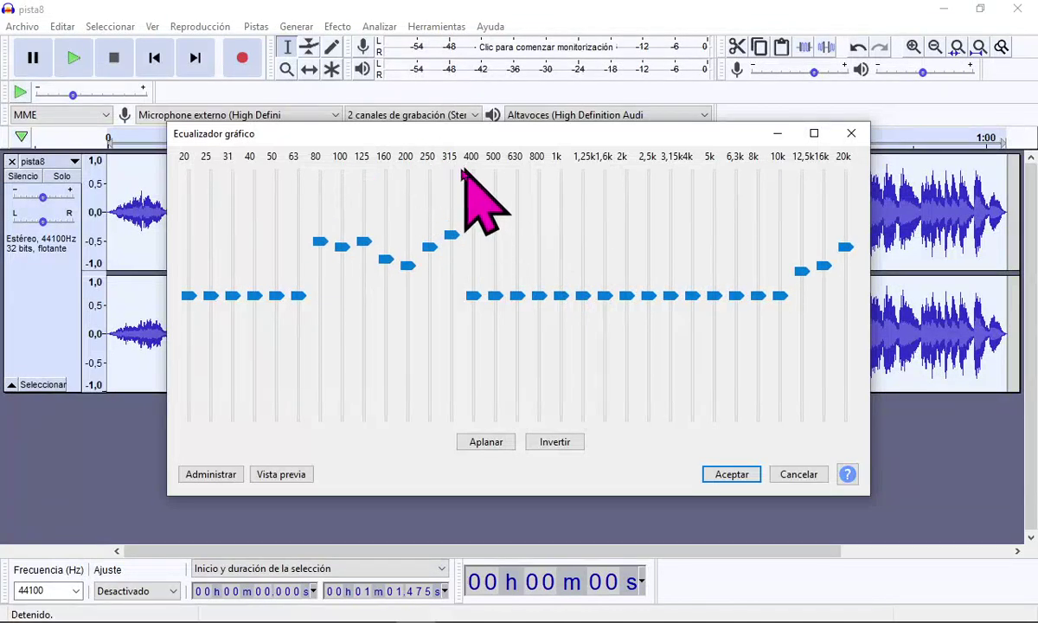
left_click_drag(822, 254, 822, 260)
left_click_drag(776, 294, 782, 282)
scroll(779, 275, "down", 3)
mouse_move(781, 274)
left_mouse_down()
mouse_move(785, 250)
mouse_move(826, 242)
left_mouse_up()
left_click_drag(852, 234, 847, 223)
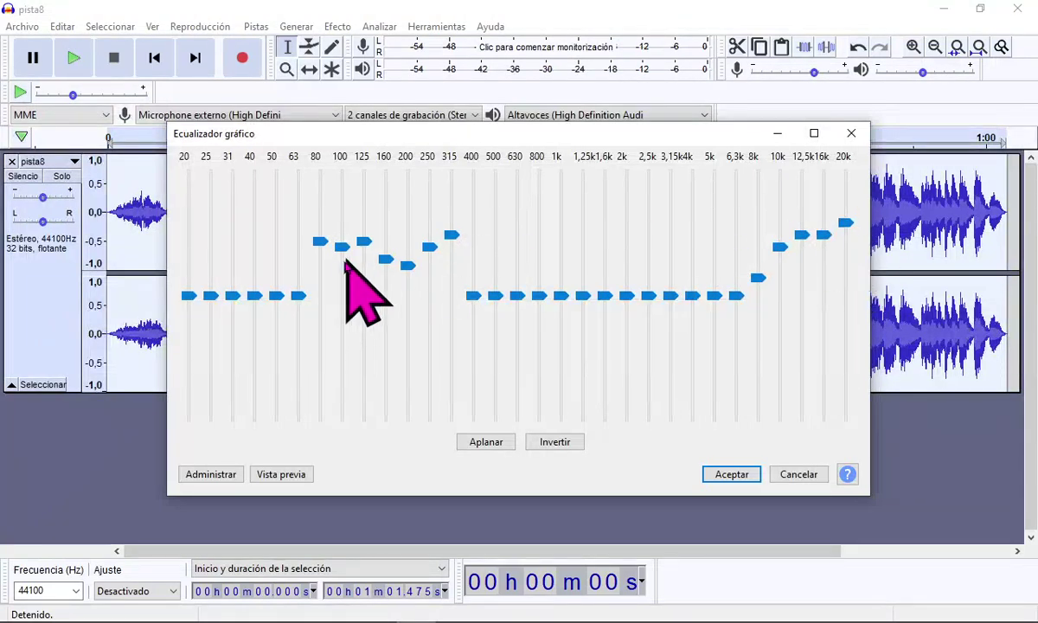
Step: Raise the 20–40 Hz, 400 Hz, 1,25k and 1,6k bands, and boost 3,15k slightly
mouse_move(253, 296)
left_mouse_down()
mouse_move(253, 271)
mouse_move(211, 271)
mouse_move(188, 253)
left_mouse_up()
mouse_move(582, 296)
left_mouse_down()
mouse_move(582, 247)
mouse_move(604, 271)
left_mouse_up()
left_click_drag(670, 295, 670, 283)
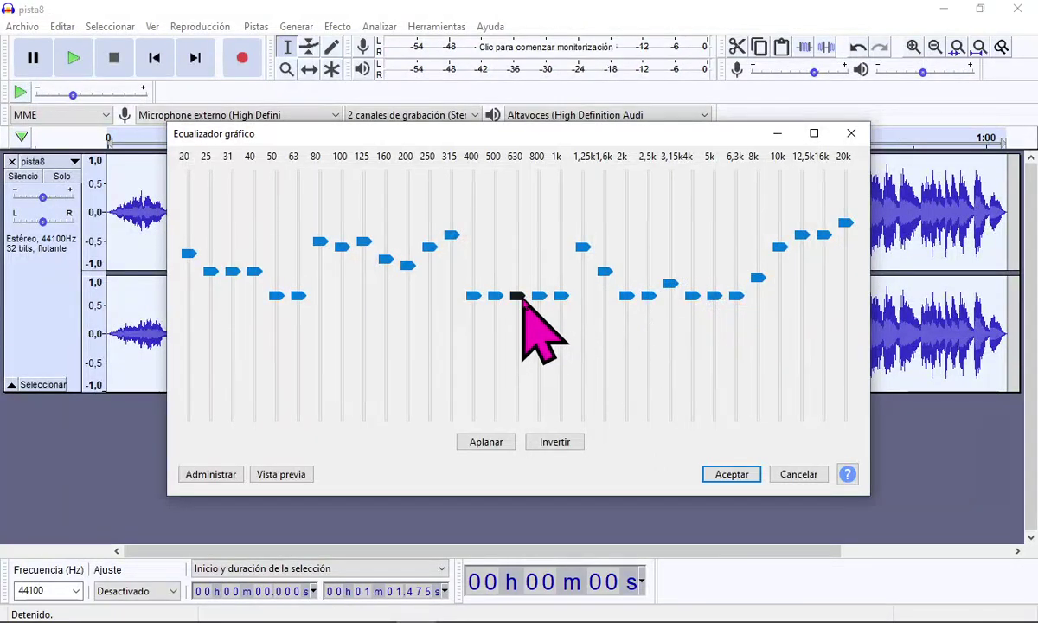
left_click_drag(471, 296, 487, 265)
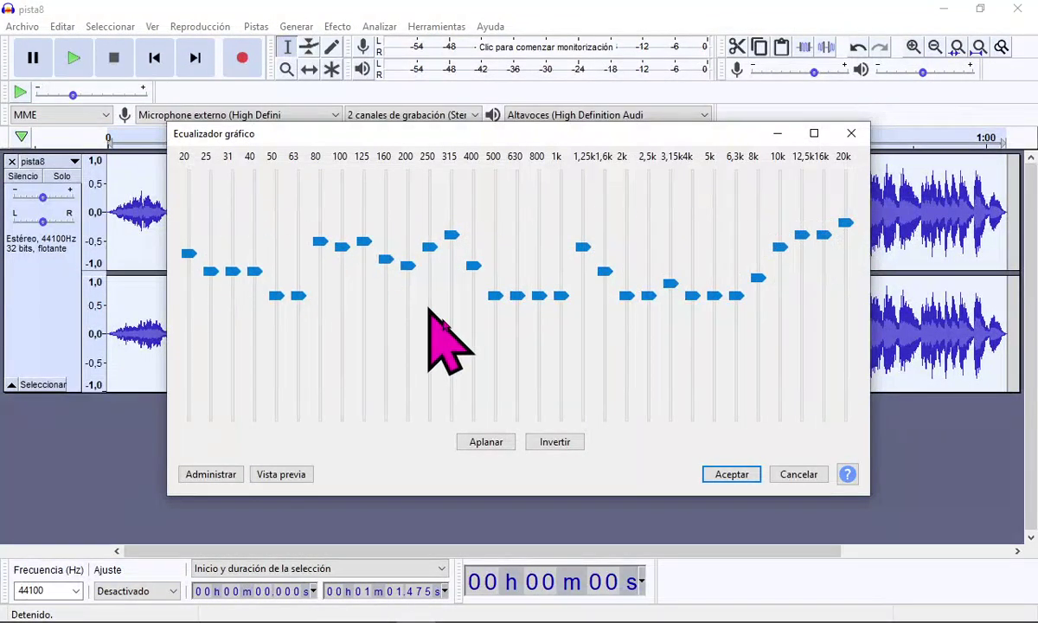
Step: Return the 20–40 Hz and 400 Hz bands to the flat line and lower 1,25k and 1,6k to a very slight boost
mouse_move(186, 253)
left_mouse_down()
mouse_move(188, 296)
mouse_move(255, 285)
mouse_move(256, 297)
left_mouse_up()
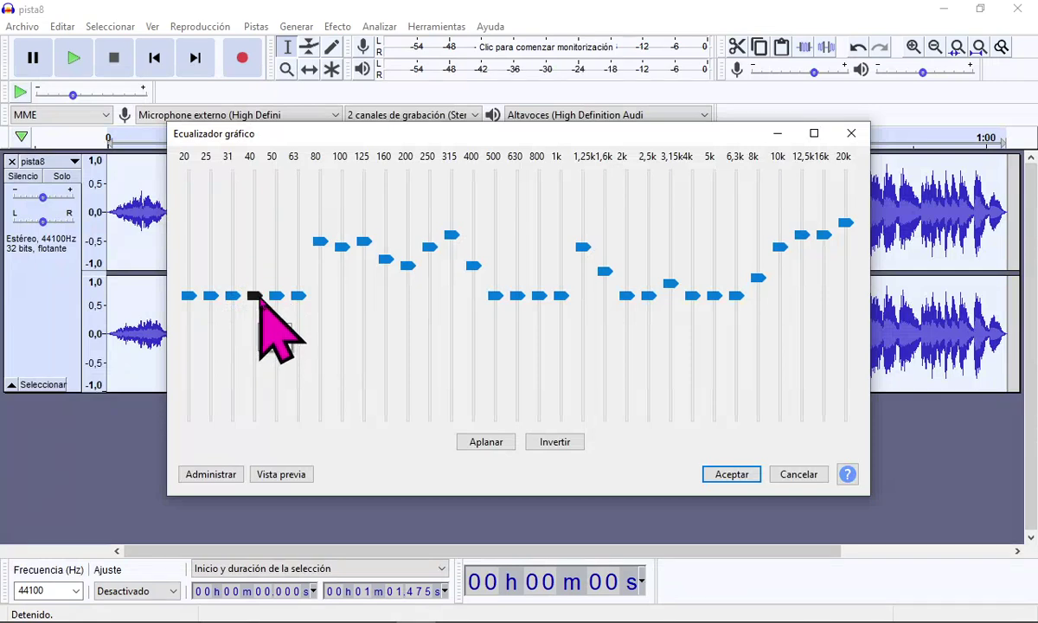
left_click_drag(473, 265, 481, 294)
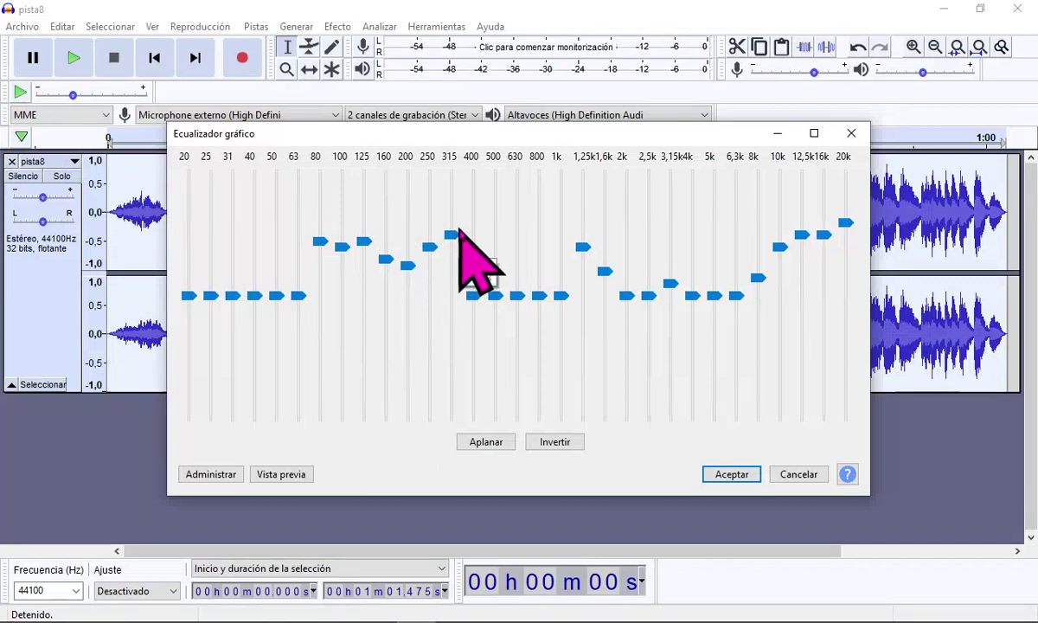
mouse_move(582, 246)
left_mouse_down()
mouse_move(584, 289)
mouse_move(604, 291)
left_mouse_up()
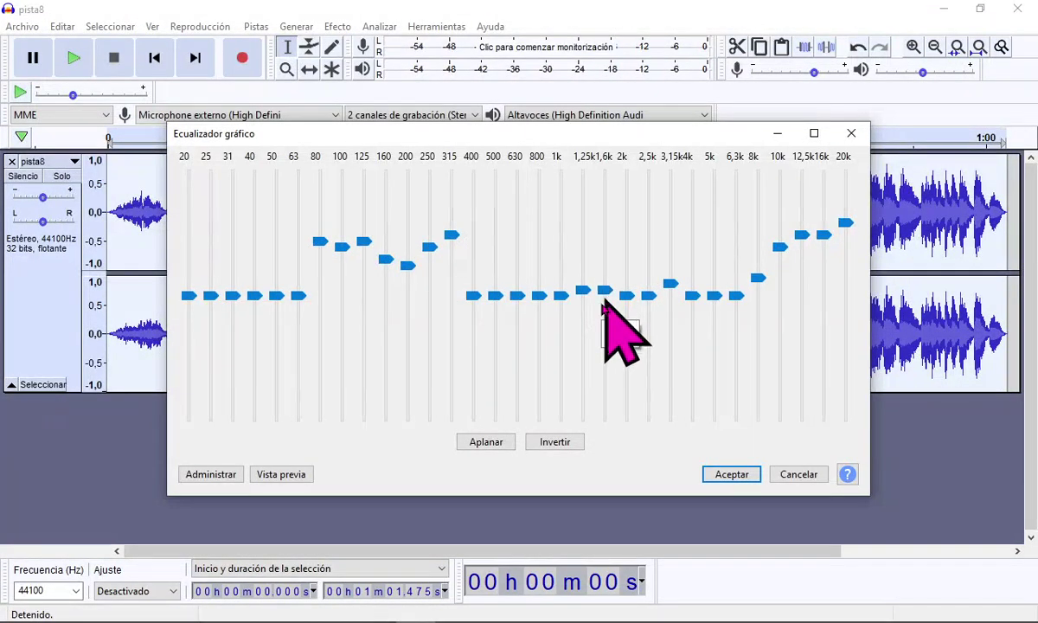
Step: Lower the 8k–20k bands to a slight boost rising towards 20k, and close the equalizer without applying it
mouse_move(802, 235)
left_mouse_down()
mouse_move(803, 272)
mouse_move(780, 272)
mouse_move(758, 291)
mouse_move(802, 292)
left_mouse_up()
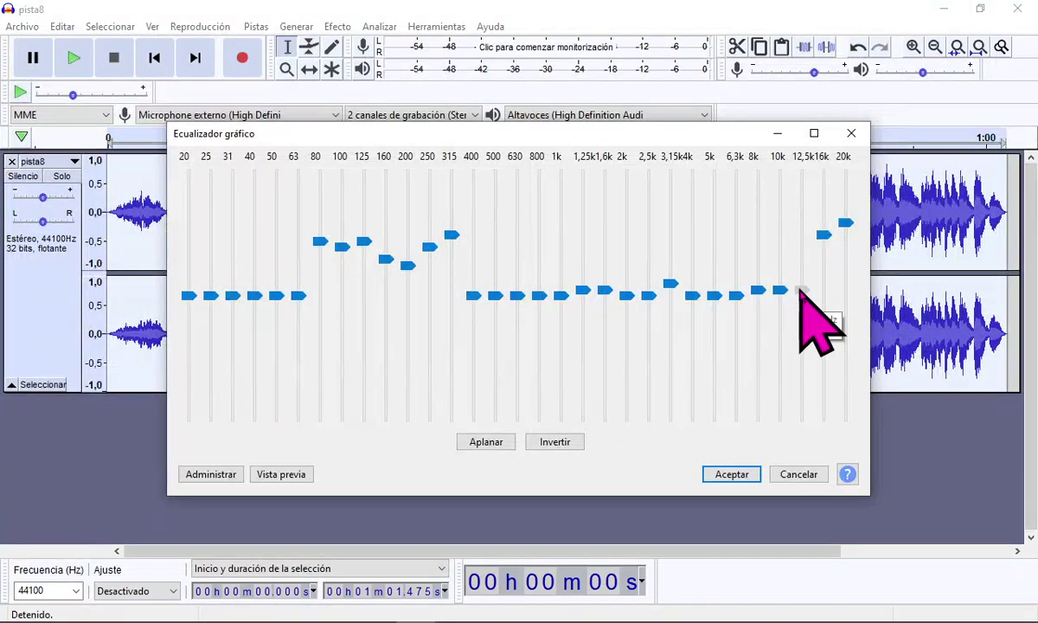
left_click_drag(823, 234, 824, 279)
left_click_drag(845, 224, 845, 271)
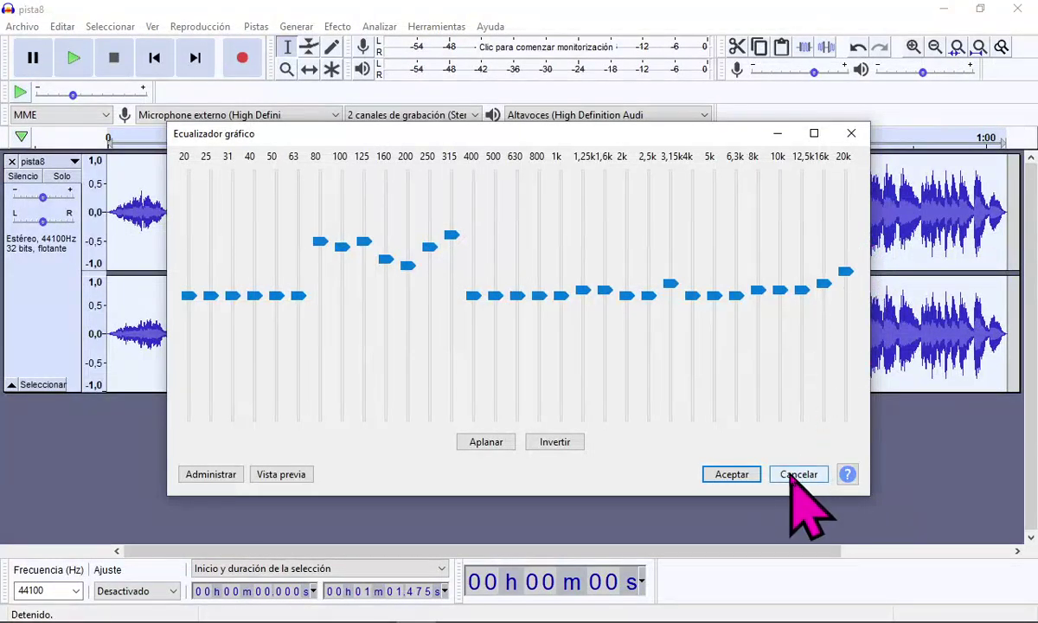
left_click(791, 475)
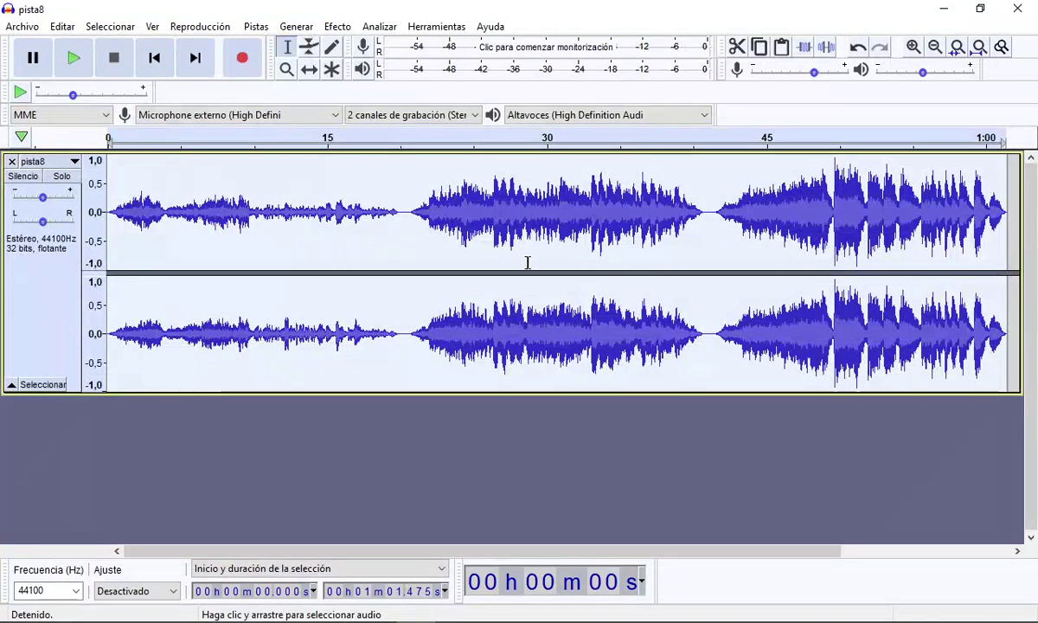
Step: Examine the selected track's frequency content with Análisis de espectro, and close the analysis
left_click(377, 26)
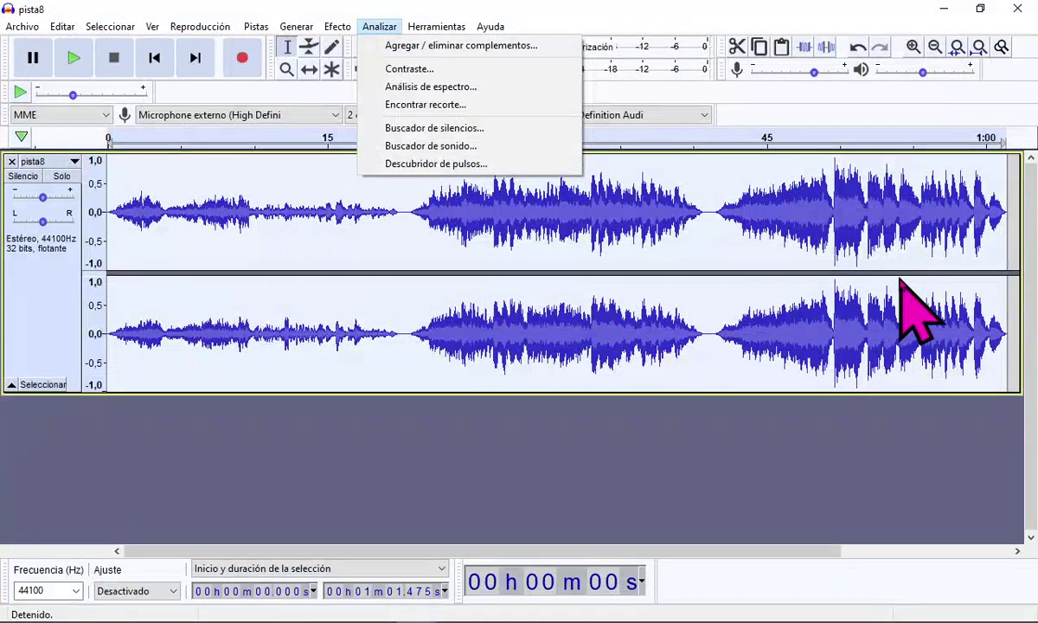
left_click(451, 90)
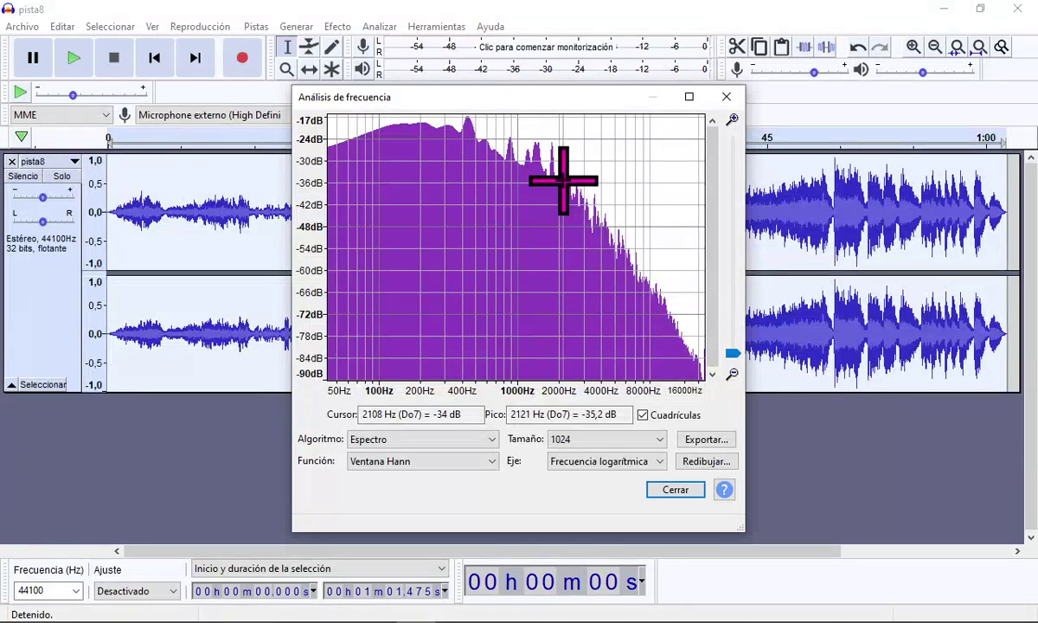
left_click(727, 96)
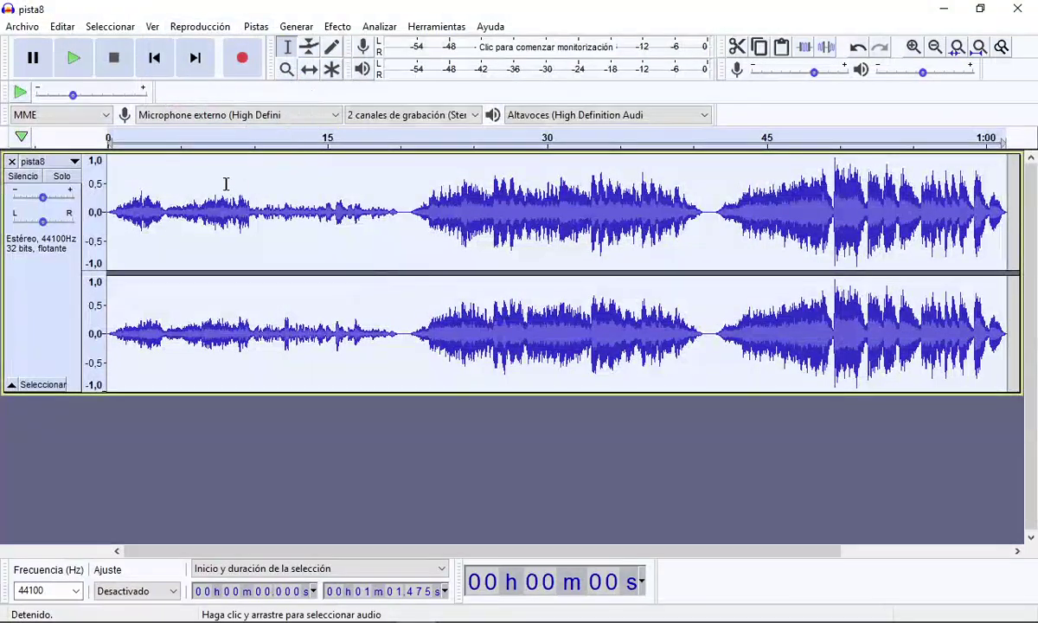
Step: Reselect the entire pista8 track and reopen the Ecualizador gráfico effect
left_click(366, 212)
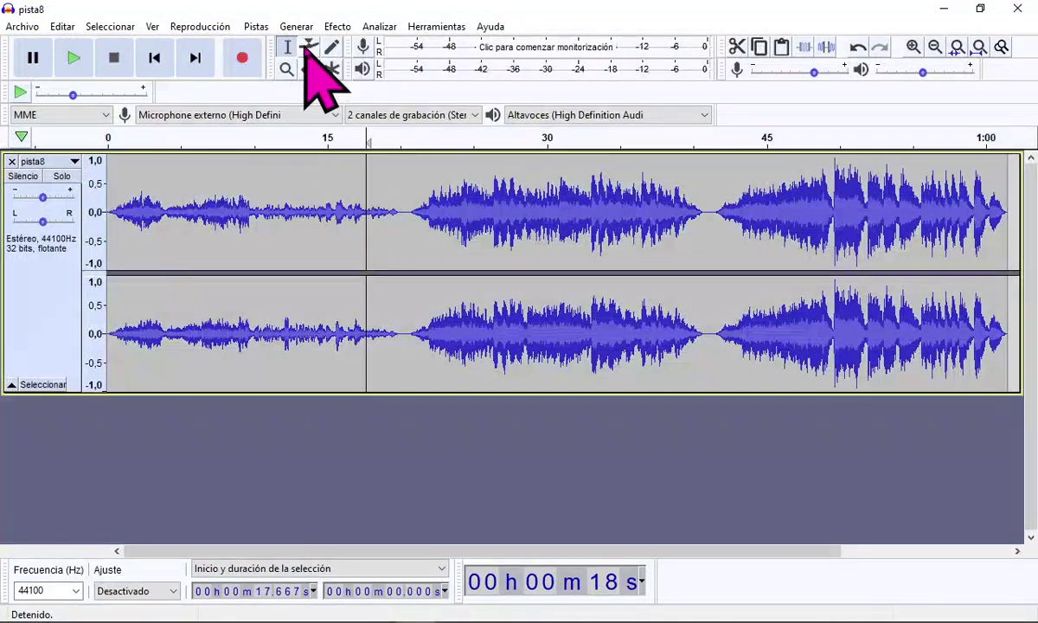
key("ctrl+a")
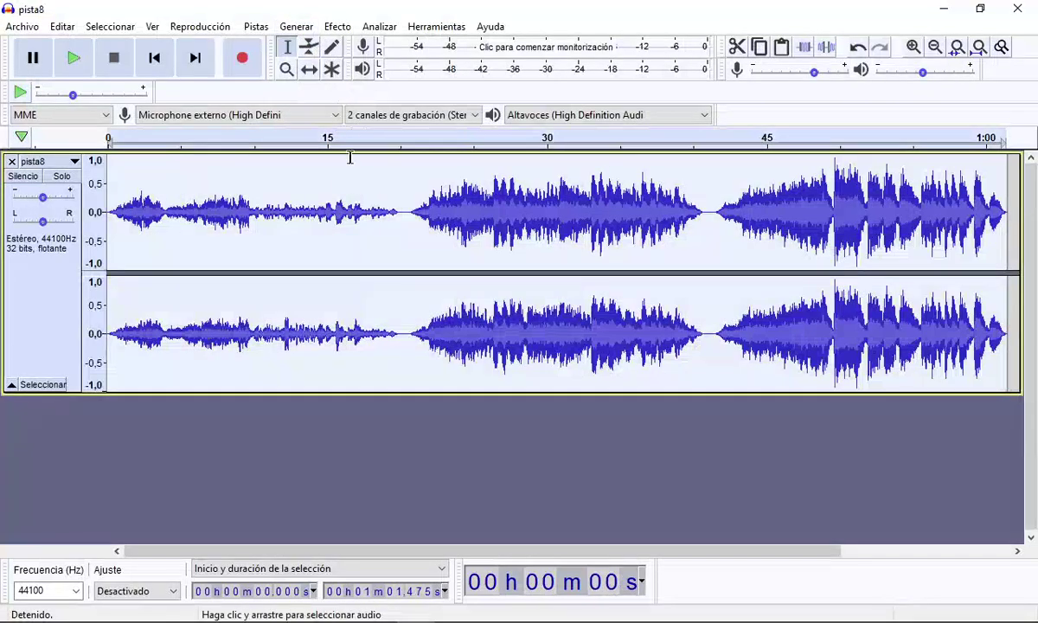
left_click(336, 26)
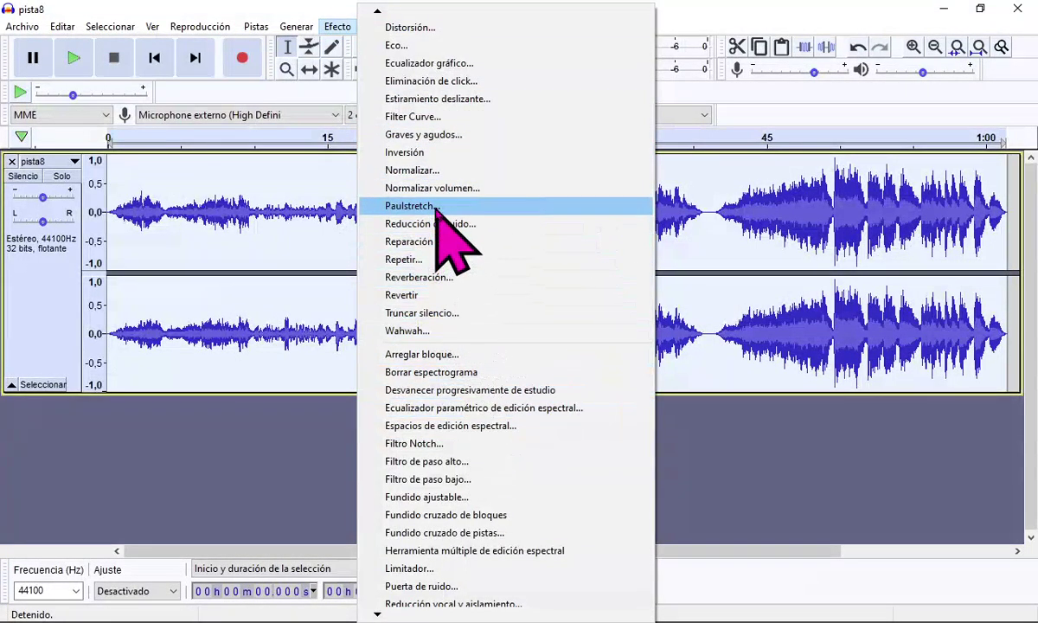
left_click(426, 79)
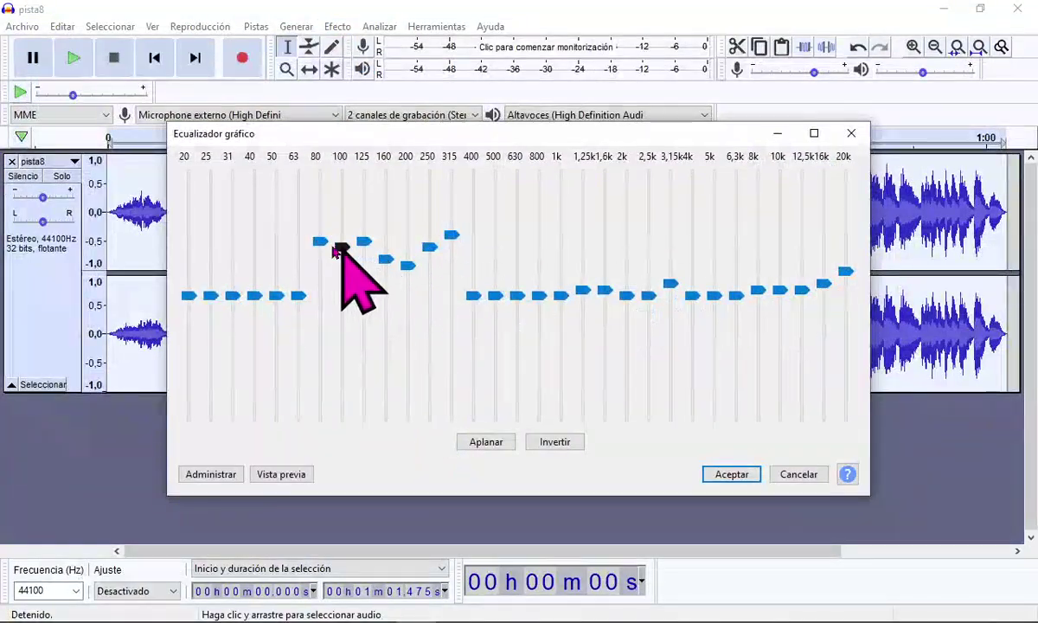
Step: Lower the 80–250 Hz bands to around the flat line, with 100 and 200 slightly below it and 160 and 250 slightly above
left_click_drag(320, 240, 324, 298)
left_click_drag(338, 262, 352, 298)
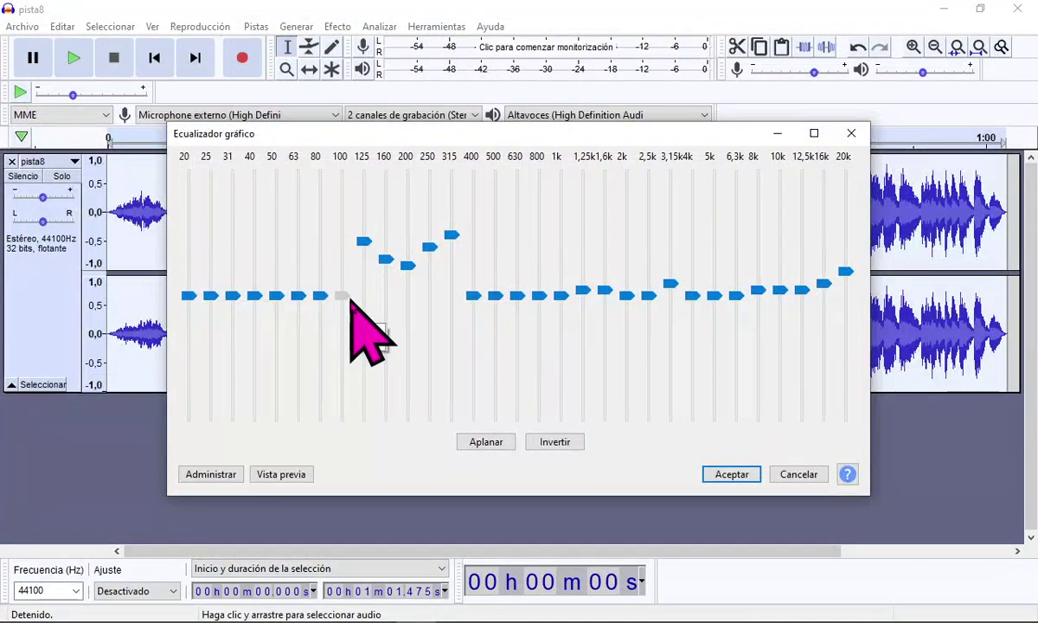
mouse_move(375, 250)
left_mouse_down()
mouse_move(371, 233)
mouse_move(371, 294)
mouse_move(394, 296)
mouse_move(406, 313)
left_mouse_up()
left_click(405, 265)
left_click_drag(429, 247, 430, 289)
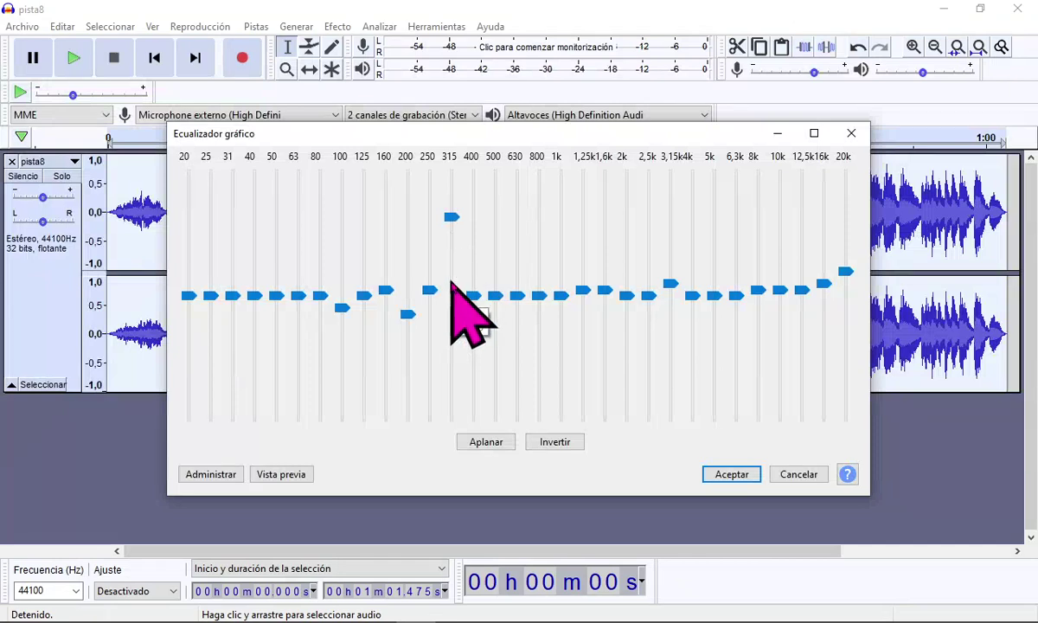
Step: Shape the 315, 400 and 500 Hz bands into a strong boost that peaks at 400
mouse_move(453, 218)
left_mouse_down()
mouse_move(445, 288)
mouse_move(479, 257)
mouse_move(478, 243)
left_mouse_up()
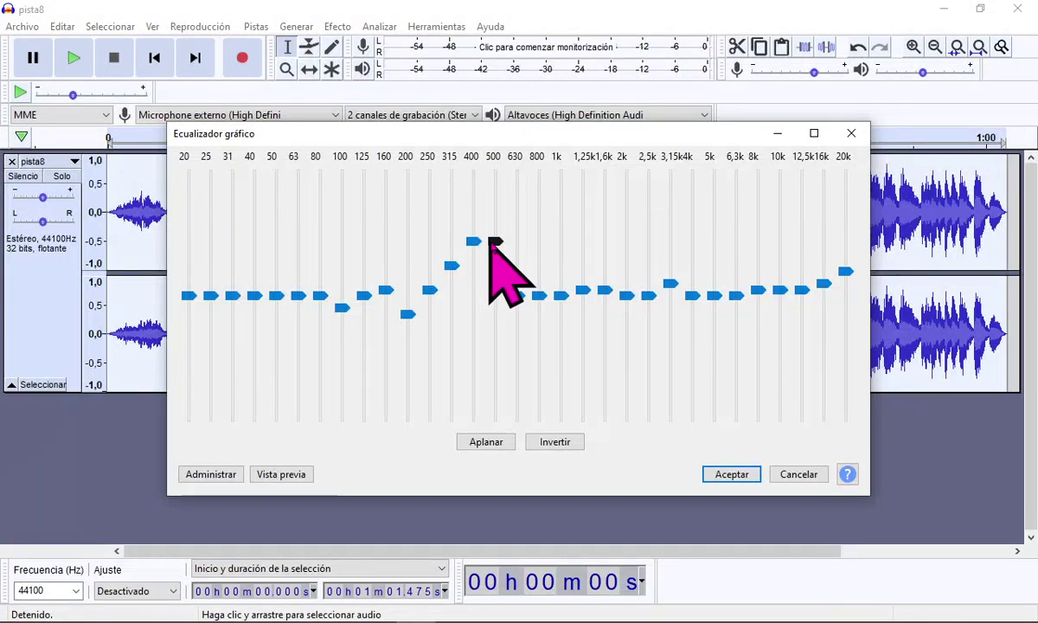
left_click_drag(453, 263, 457, 255)
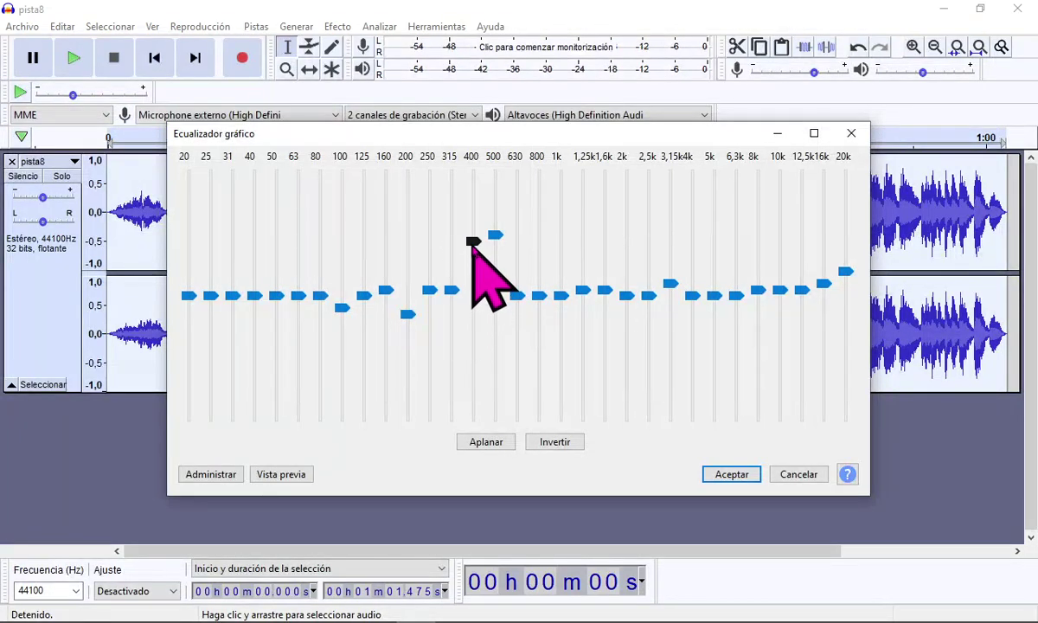
left_click_drag(450, 291, 476, 229)
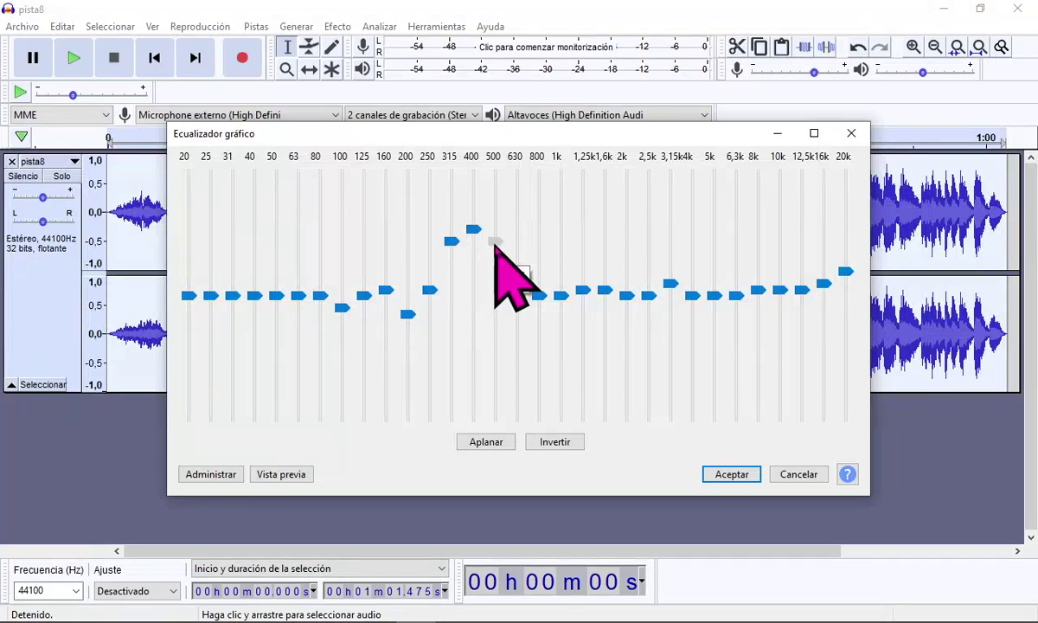
Step: Raise the 1,6k, 2k and 2,5k bands to a strong boost that peaks at 2k
left_click(653, 260)
left_click_drag(631, 275, 635, 243)
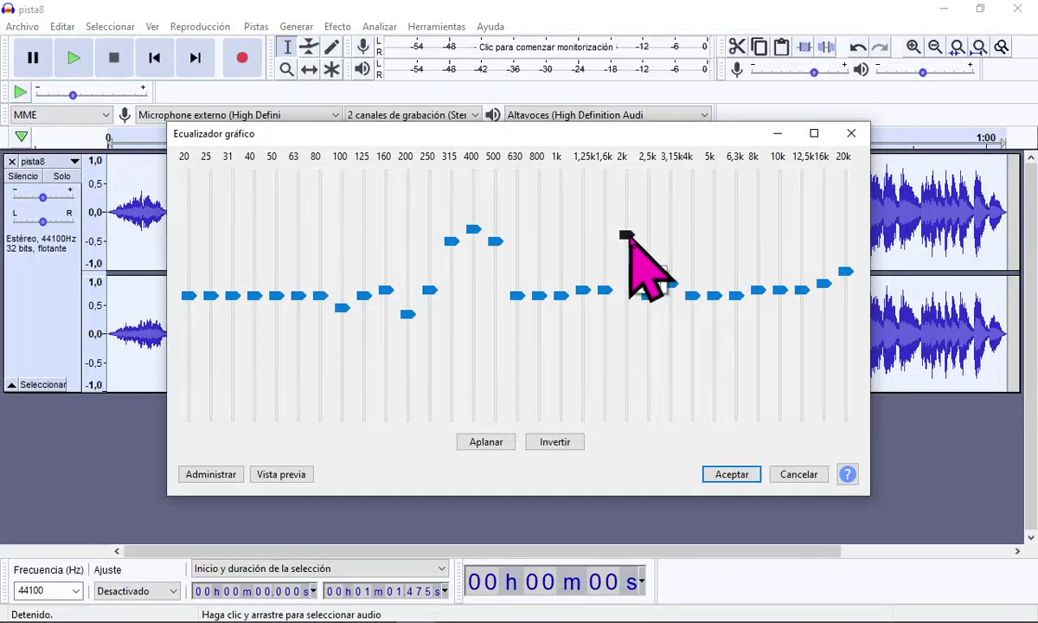
left_click_drag(649, 293, 648, 249)
left_click_drag(606, 291, 616, 256)
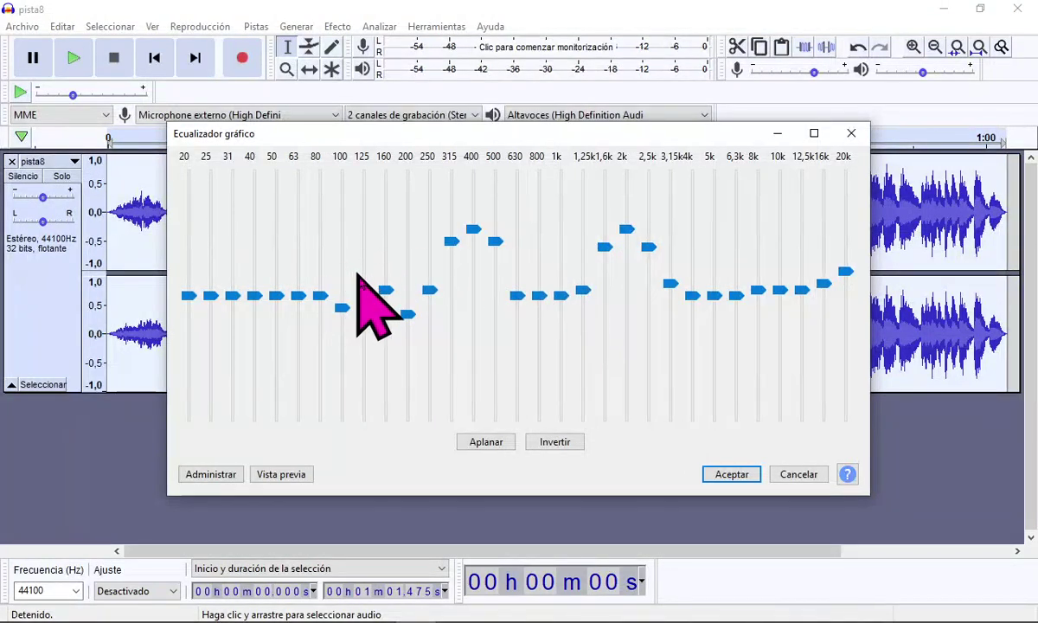
Step: Raise the 800 Hz and 1k bands to an equally strong boost, keeping 630 and 1,25k near the flat line
left_click(556, 296)
left_click_drag(560, 297, 564, 244)
left_click_drag(538, 299, 547, 240)
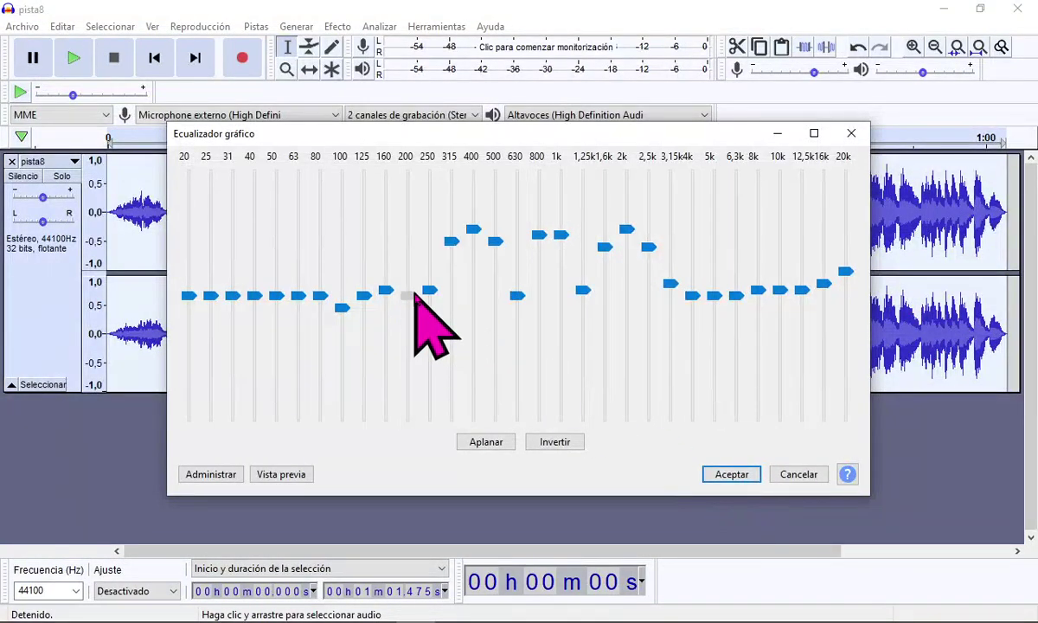
Step: Return the 100 and 200 Hz bands to the flat line, and listen to a short preview of the equalization
left_click_drag(344, 298, 344, 304)
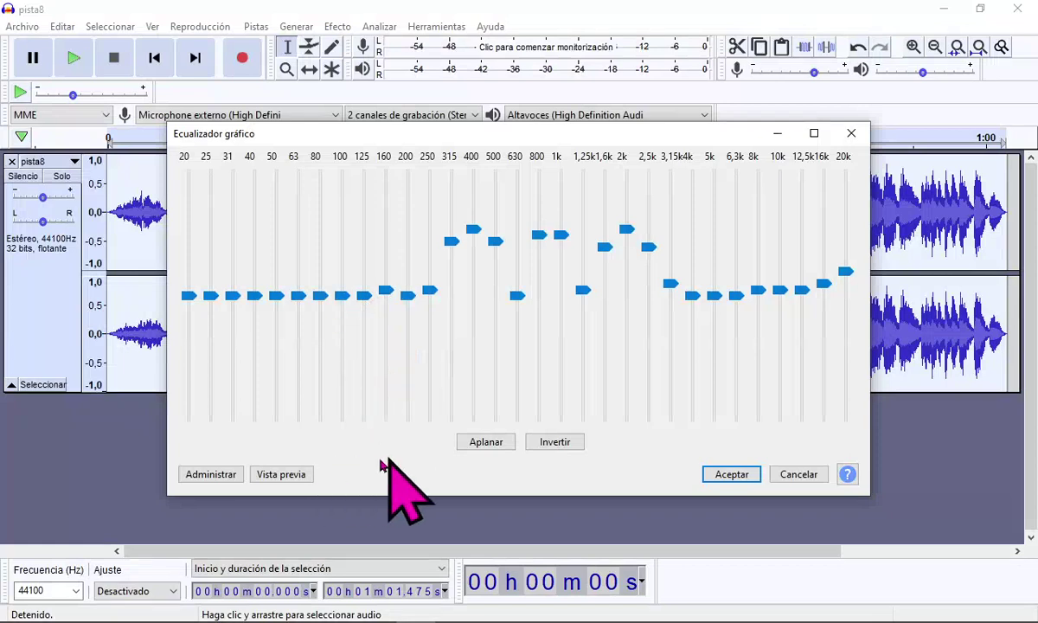
left_click(279, 474)
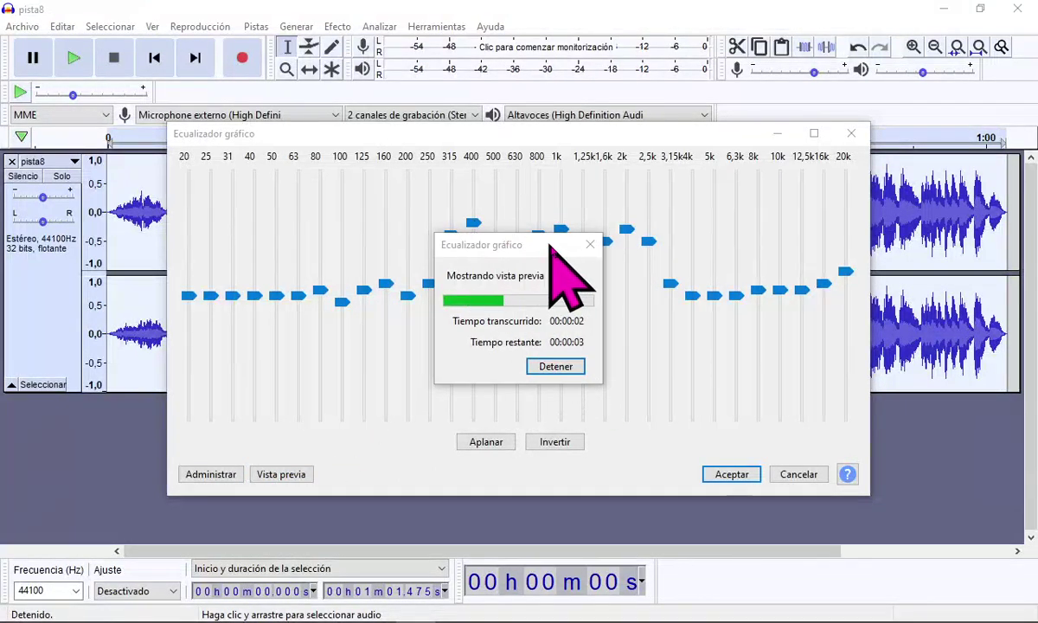
left_click(589, 244)
Step: Reduce the boosts on 315–500 Hz, 800–1k and 1,6k–2,5k to a moderate level, and close the equalizer without applying it
mouse_move(473, 223)
left_mouse_down()
mouse_move(478, 233)
mouse_move(448, 252)
mouse_move(450, 264)
mouse_move(496, 258)
left_mouse_up()
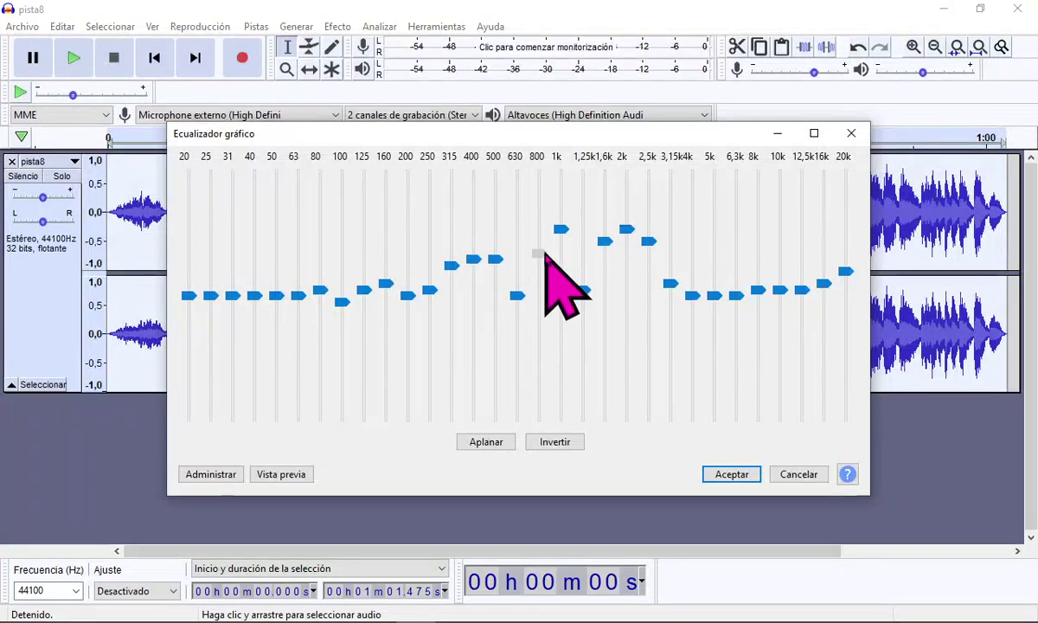
left_click_drag(604, 240, 605, 259)
left_click(626, 230)
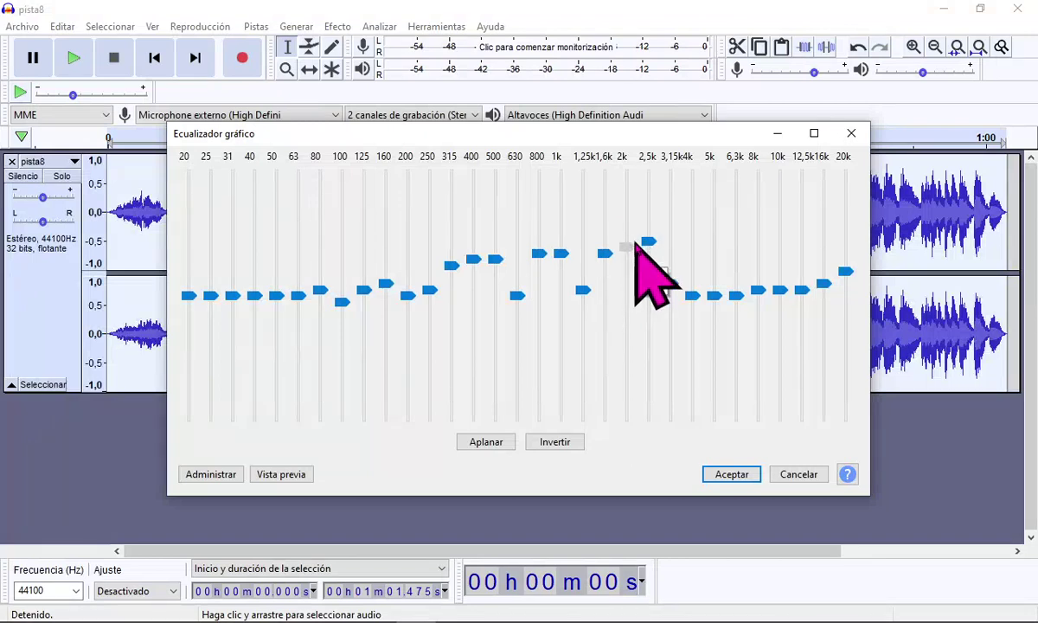
left_click(645, 252)
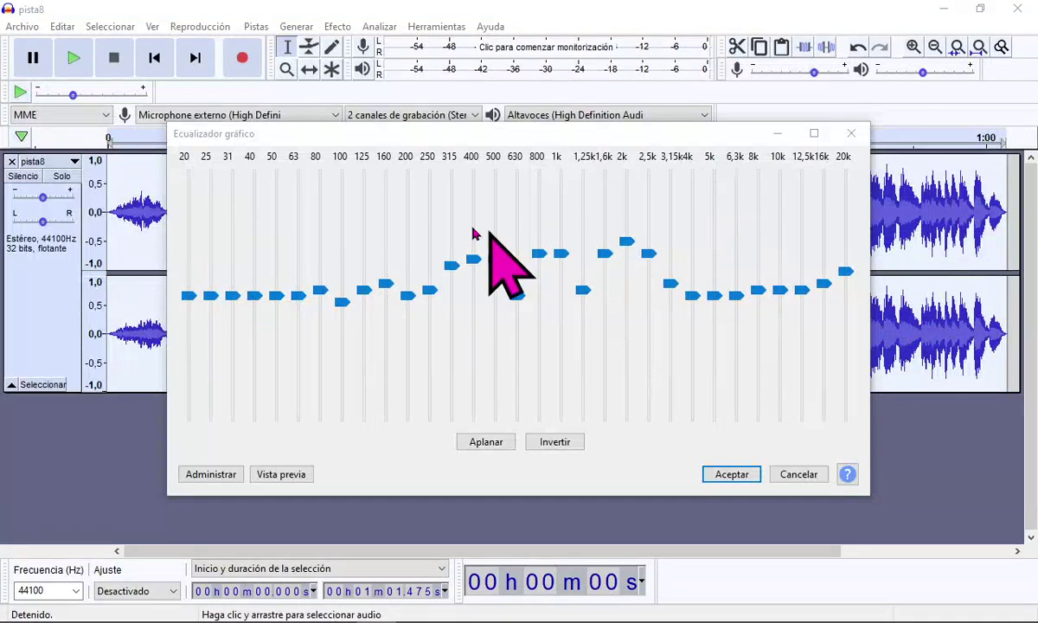
left_click(850, 134)
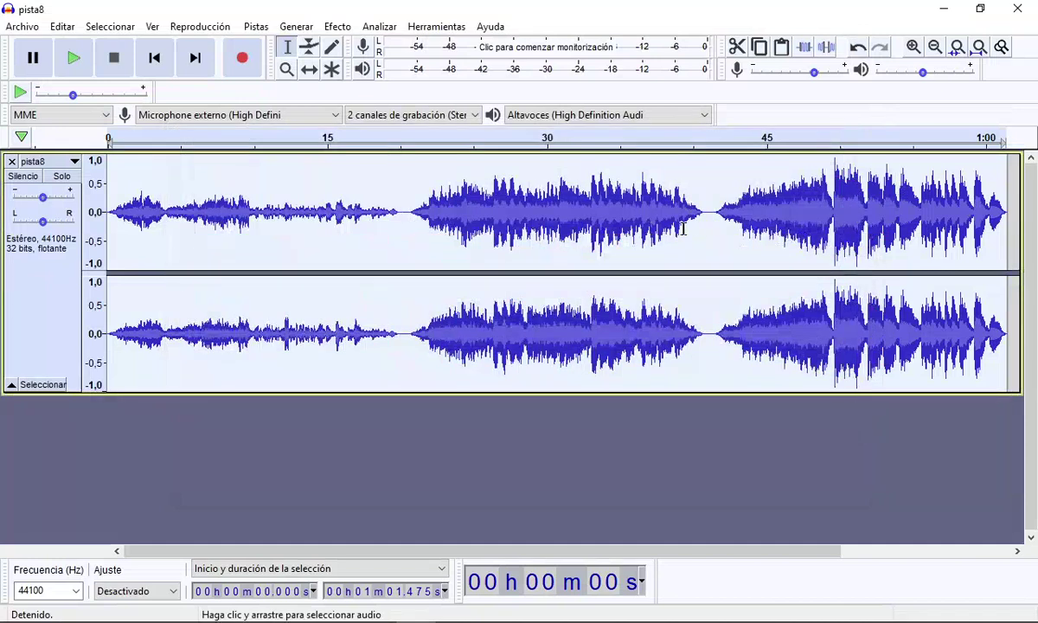